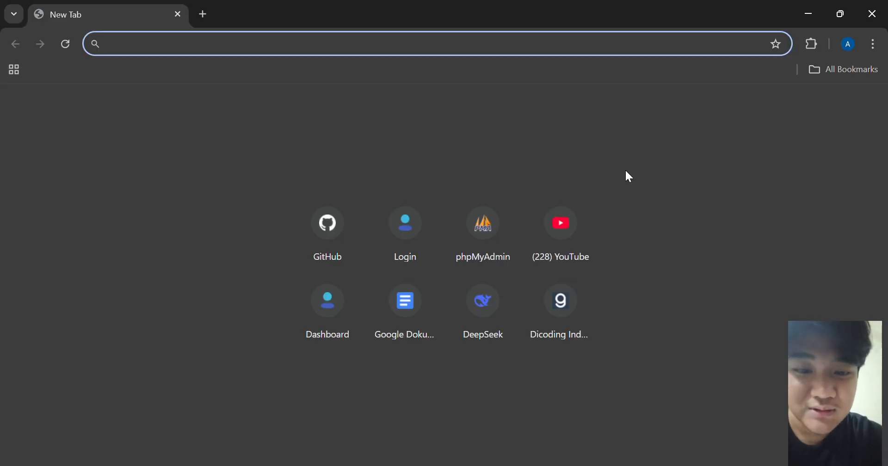
Search the web for "visual stidio code download".
{"action": "type", "text": "visual"}
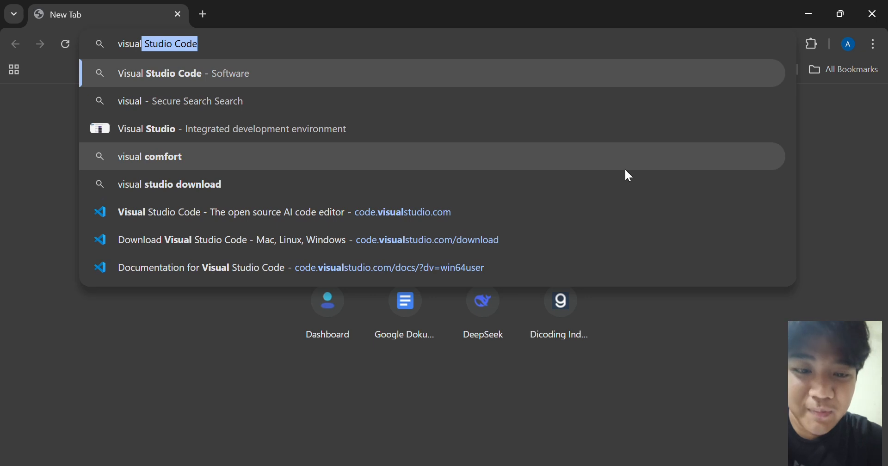
{"action": "type", "text": " s"}
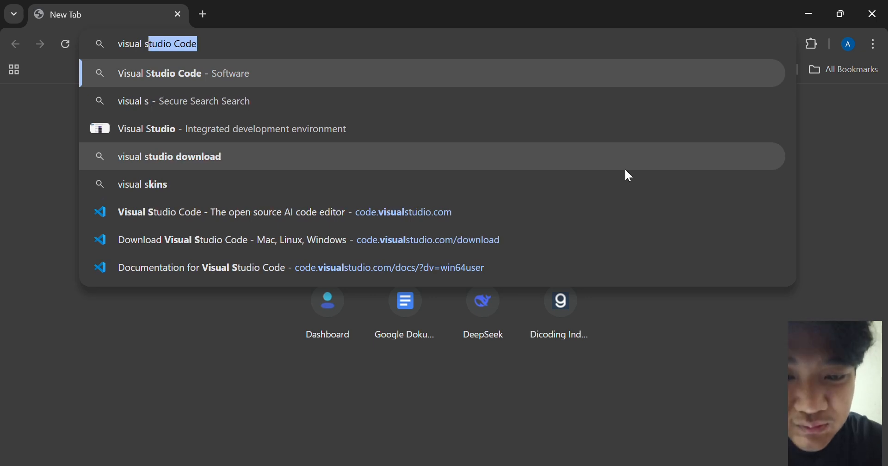
{"action": "type", "text": "tido"}
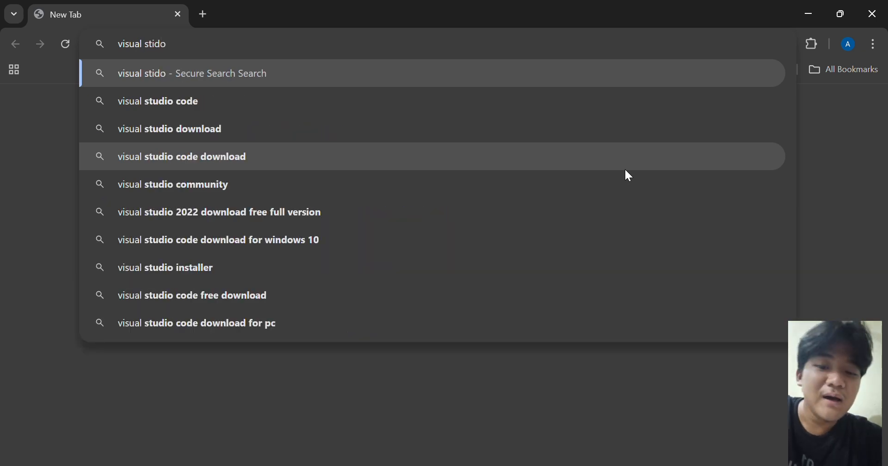
{"action": "key", "text": "BackSpace"}
{"action": "type", "text": "io"}
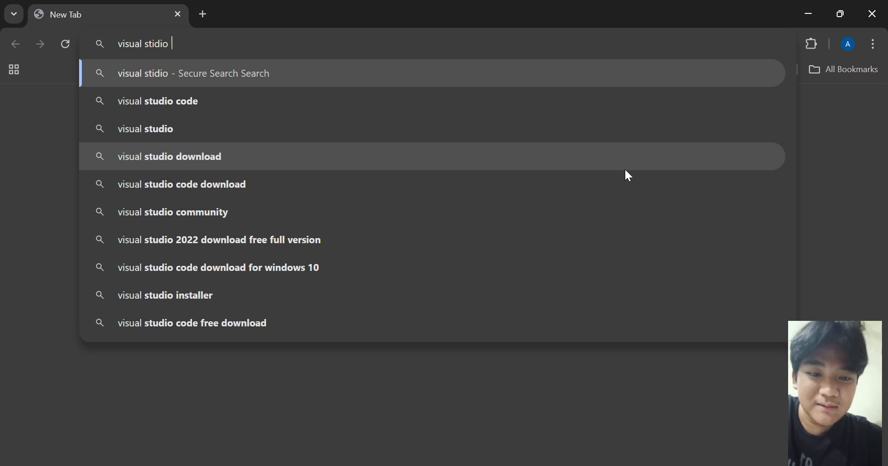
{"action": "type", "text": " code d"}
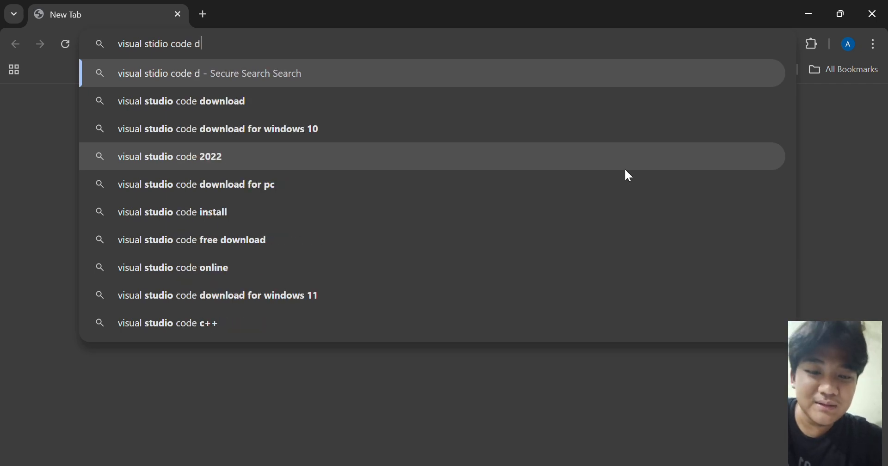
{"action": "type", "text": "ownload"}
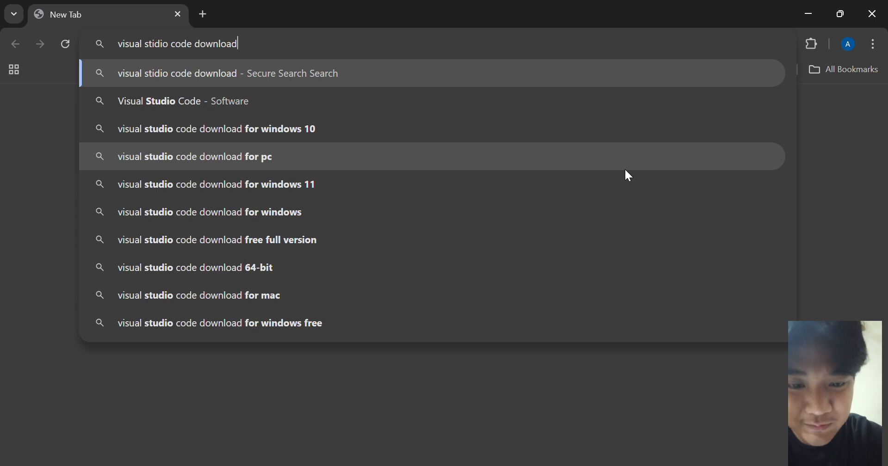
{"action": "key", "text": "Return"}
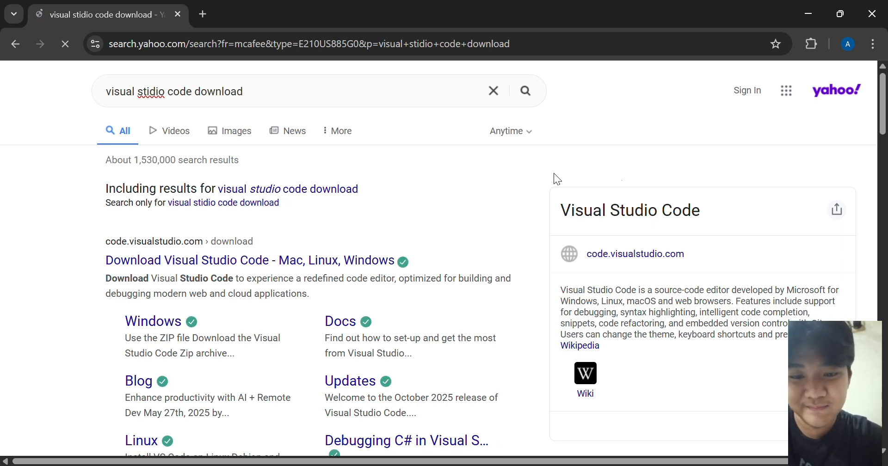
Download the Windows version of Visual Studio Code from the official code.visualstudio.com download page and run the downloaded installer.
{"action": "left_click", "coordinate": [192, 267]}
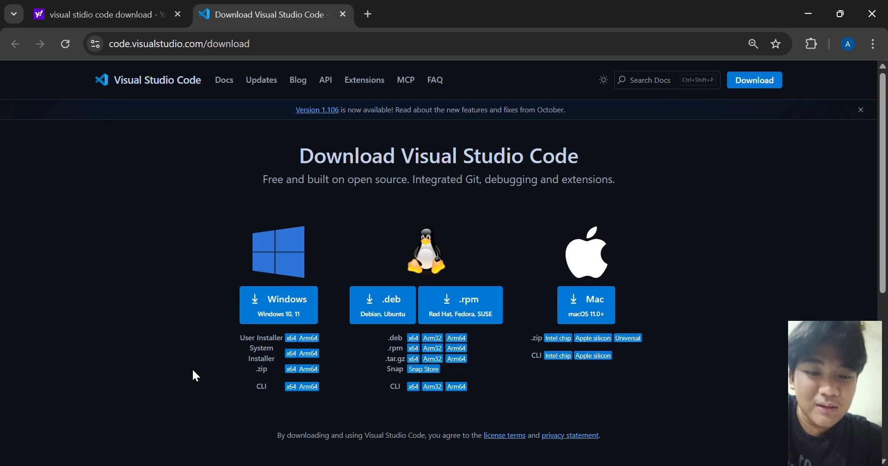
{"action": "left_click", "coordinate": [260, 306]}
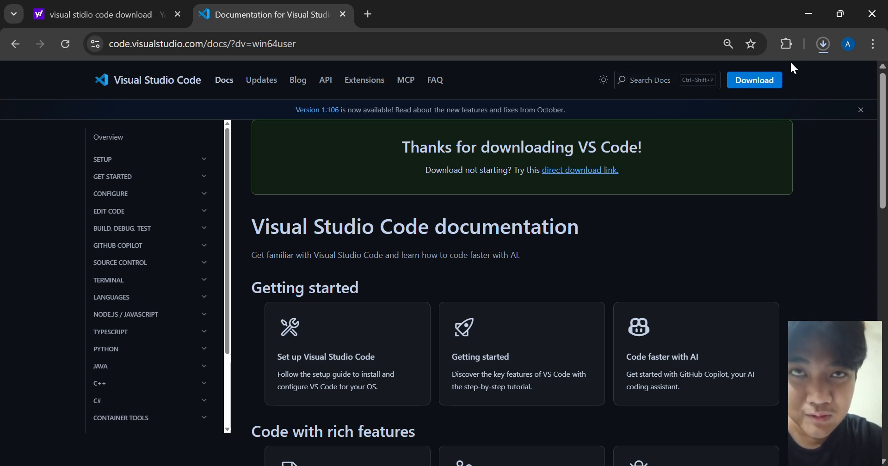
{"action": "left_click", "coordinate": [818, 46]}
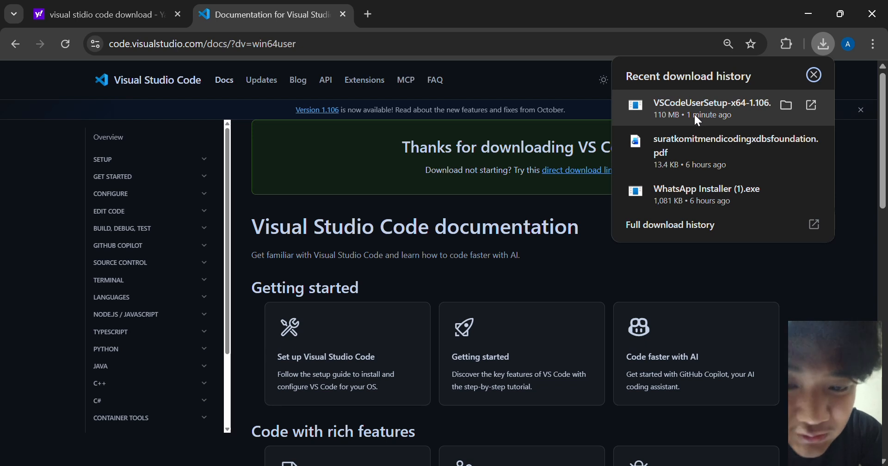
{"action": "left_click", "coordinate": [695, 115]}
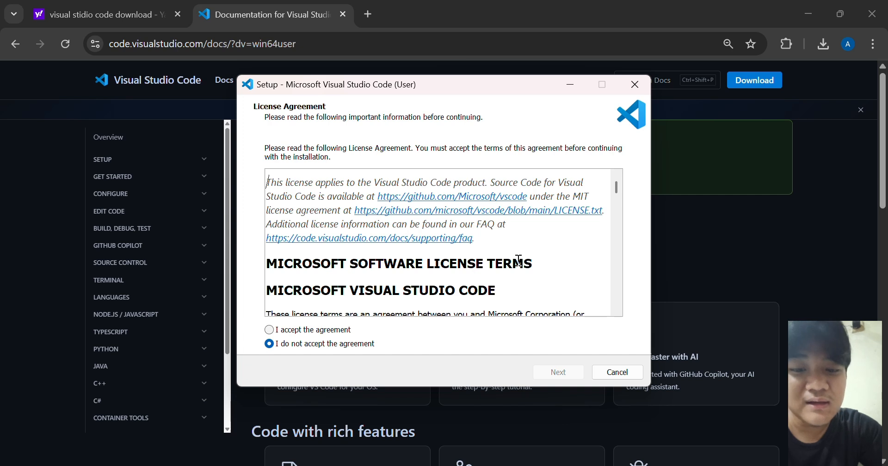
Accept the license agreement in the setup wizard and keep the default destination and Start Menu folders.
{"action": "left_click", "coordinate": [270, 330]}
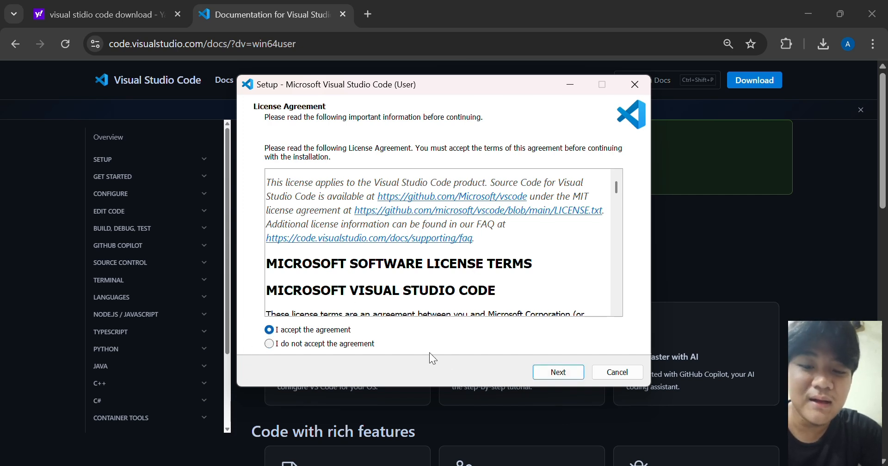
{"action": "left_click", "coordinate": [549, 370]}
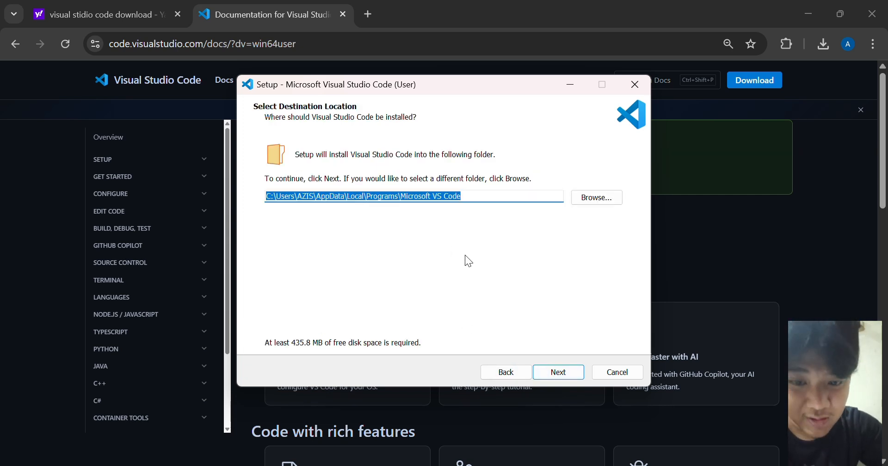
{"action": "left_click", "coordinate": [559, 373]}
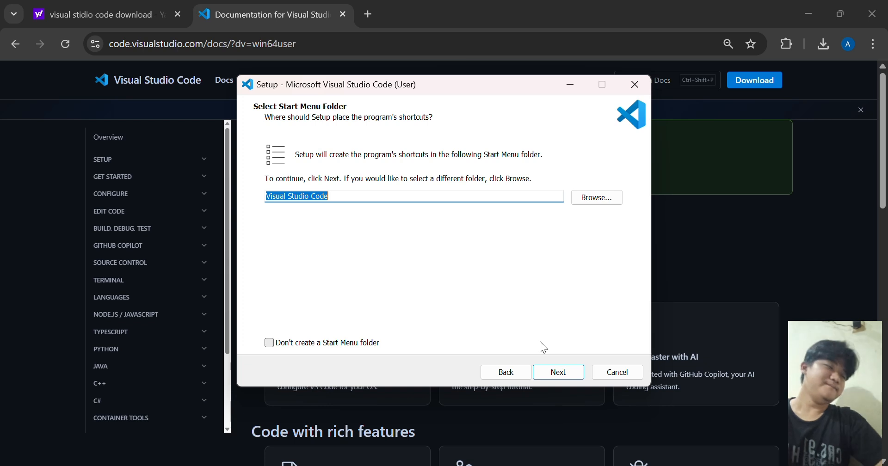
{"action": "left_click", "coordinate": [556, 368]}
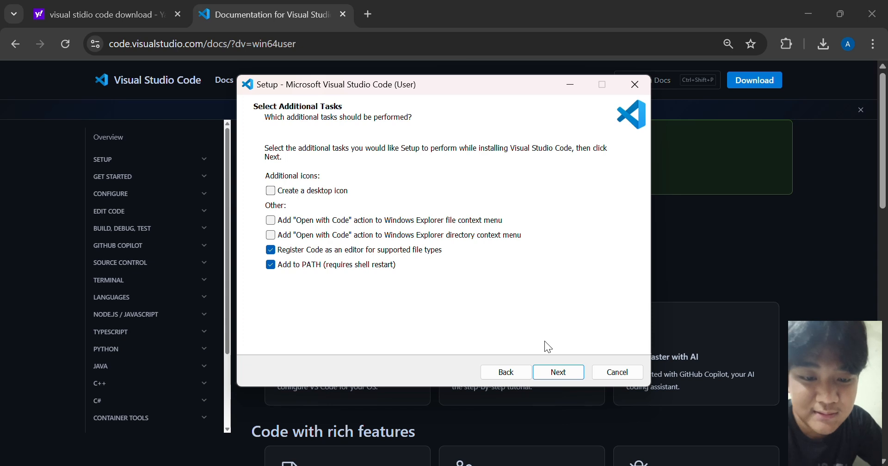
Install Visual Studio Code with the additional desktop icon task enabled, and finish setup with the program set to launch.
{"action": "left_click", "coordinate": [271, 192]}
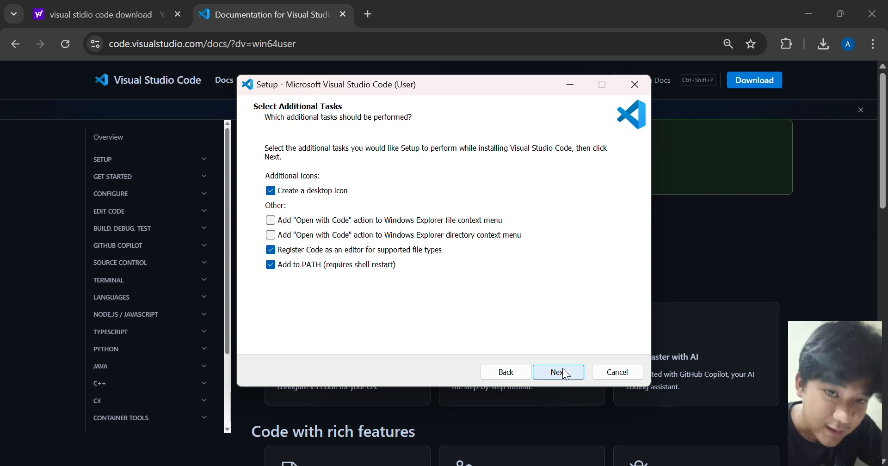
{"action": "left_click", "coordinate": [563, 369]}
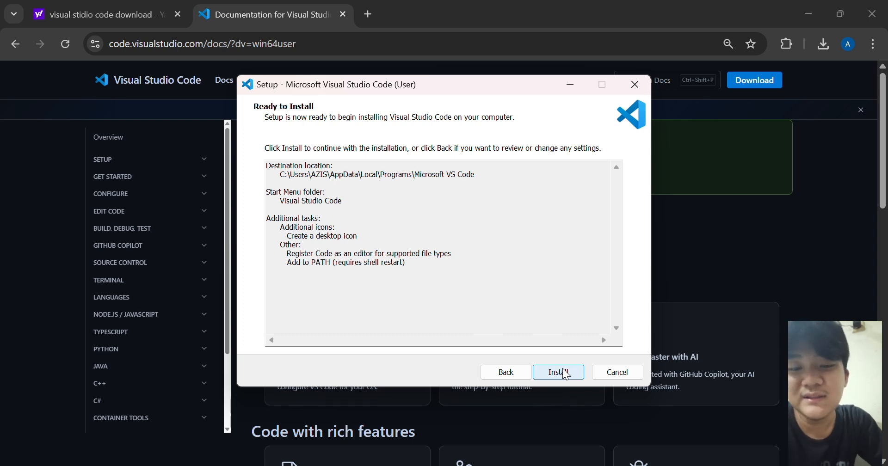
{"action": "left_click", "coordinate": [558, 372]}
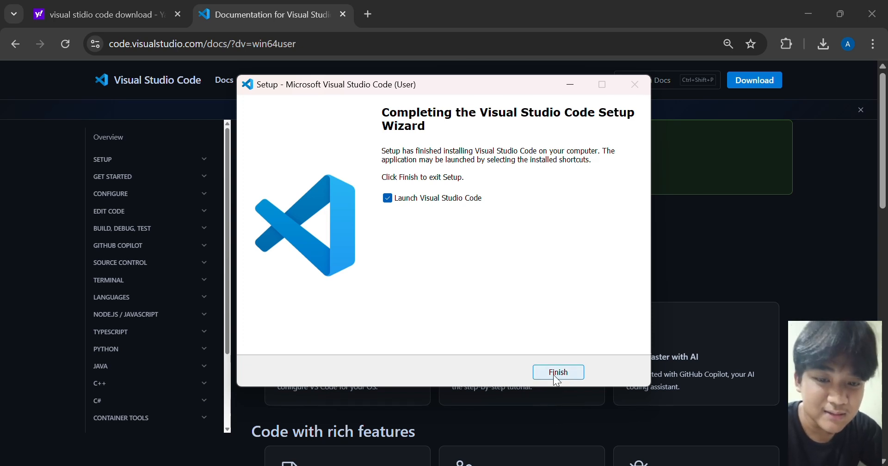
{"action": "left_click", "coordinate": [558, 378]}
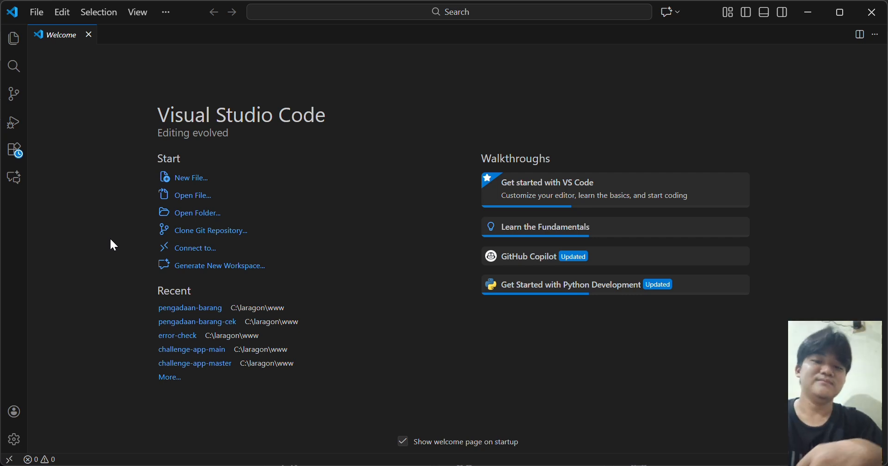
Search the extension marketplace for "live server" and view the details page of the Live Server extension.
{"action": "left_click", "coordinate": [15, 150]}
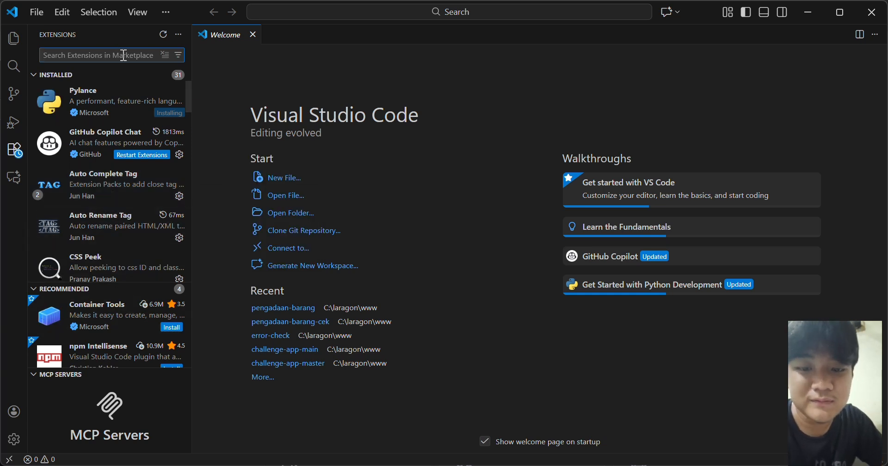
{"action": "type", "text": "live "}
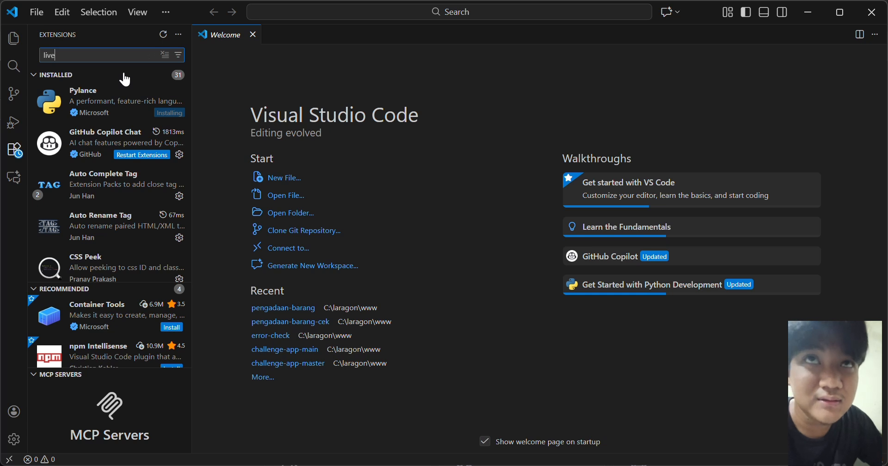
{"action": "type", "text": "server"}
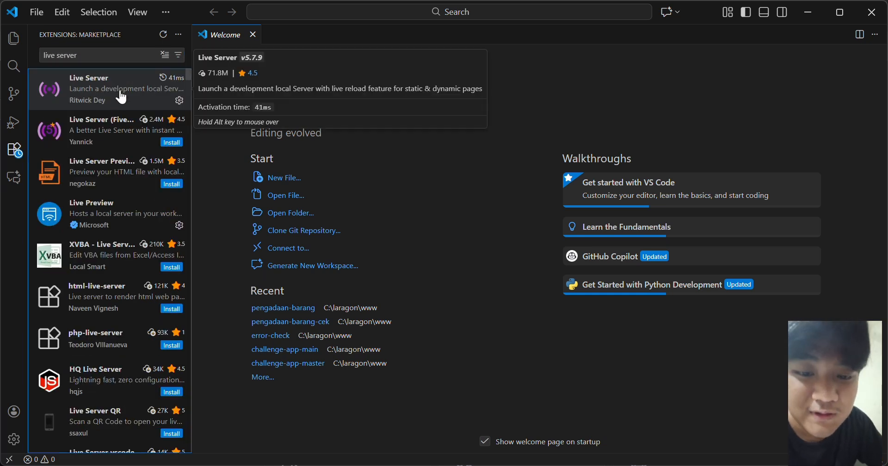
{"action": "left_click", "coordinate": [139, 100]}
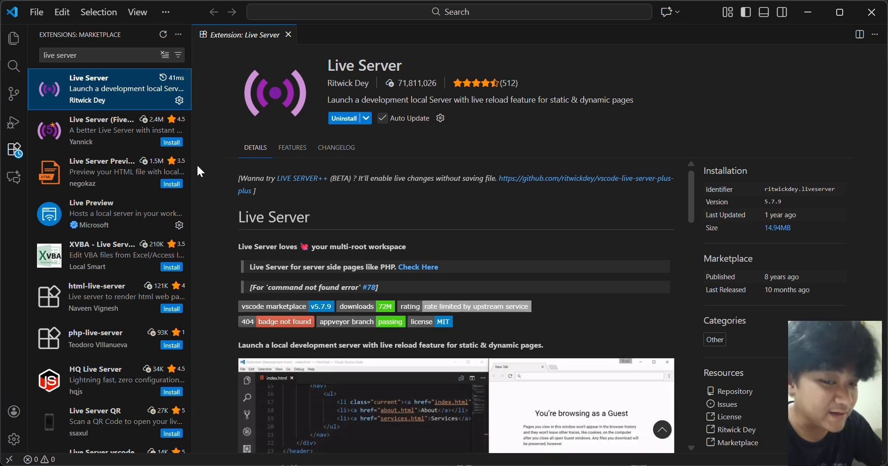
Search the extension marketplace for "prettier" and view the details page of Prettier - Code formatter.
{"action": "left_click", "coordinate": [121, 55]}
{"action": "key", "text": "ctrl+a"}
{"action": "key", "text": "BackSpace"}
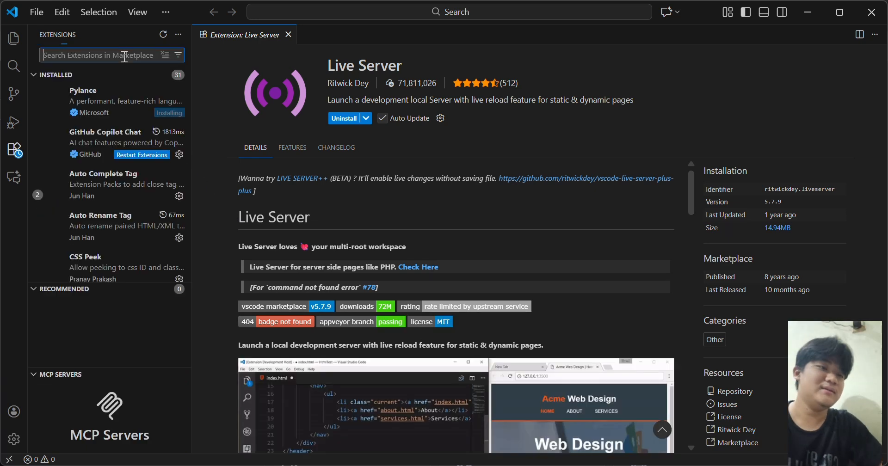
{"action": "type", "text": "prettier"}
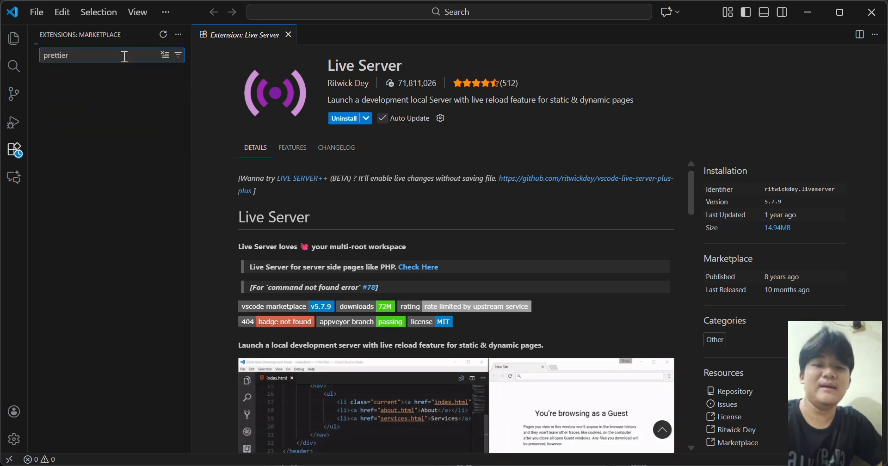
{"action": "left_click", "coordinate": [123, 92]}
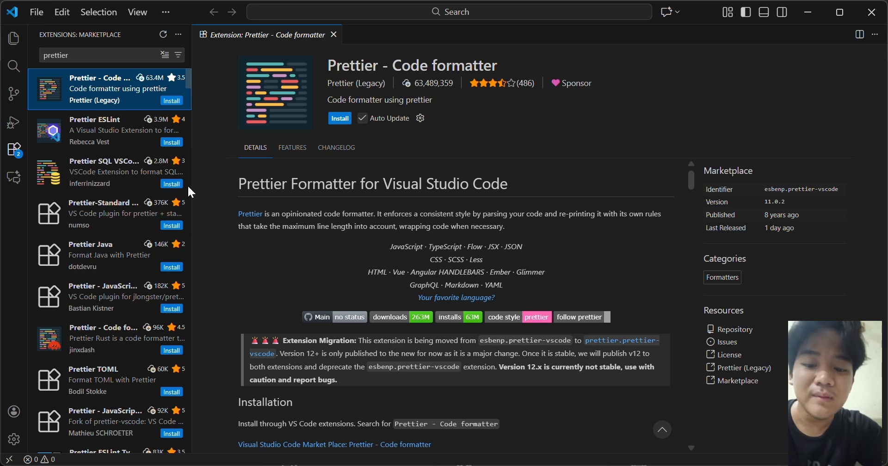
{"action": "left_click", "coordinate": [13, 37]}
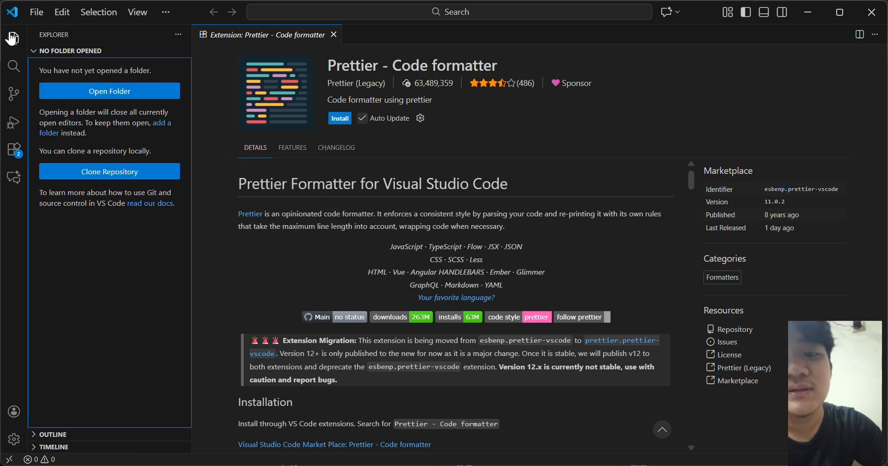
{"action": "left_click", "coordinate": [36, 13]}
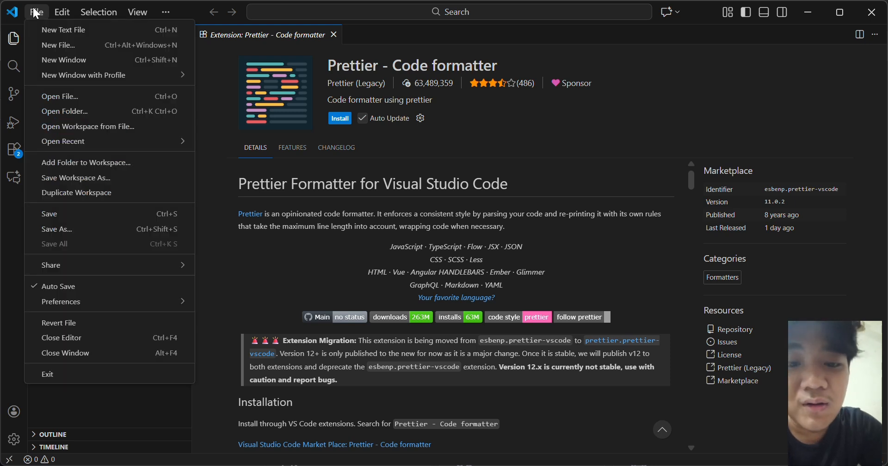
{"action": "left_click", "coordinate": [69, 45]}
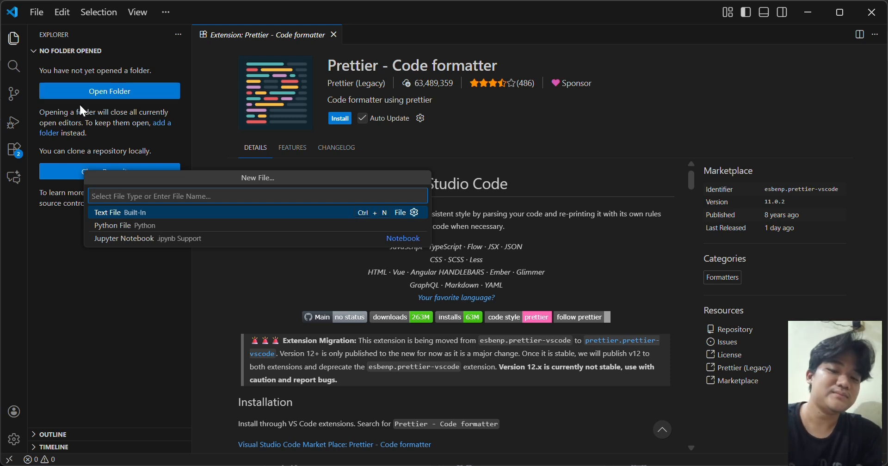
{"action": "left_click", "coordinate": [113, 296]}
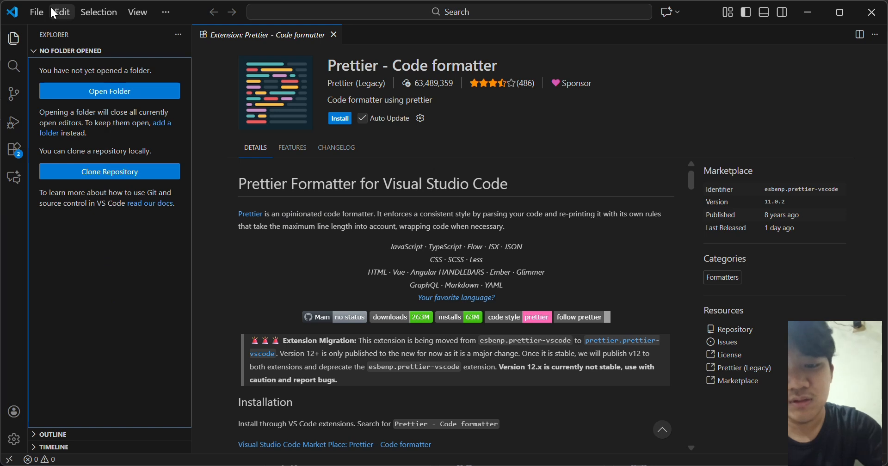
{"action": "left_click", "coordinate": [40, 12]}
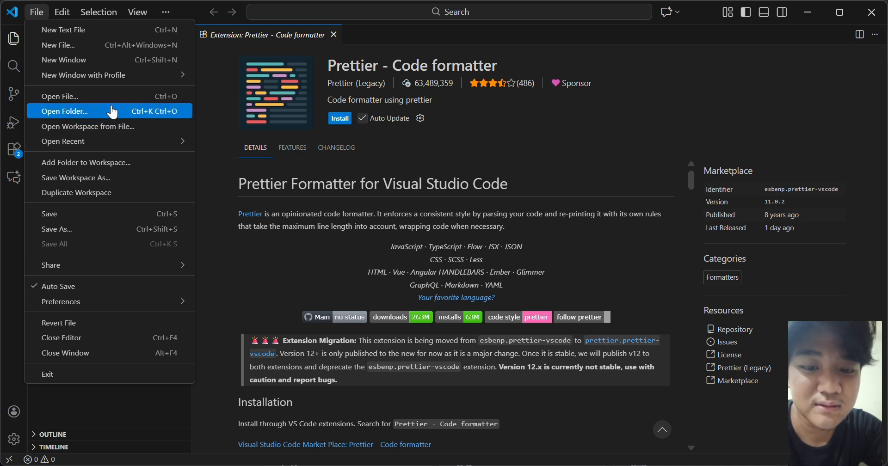
{"action": "left_click", "coordinate": [204, 129]}
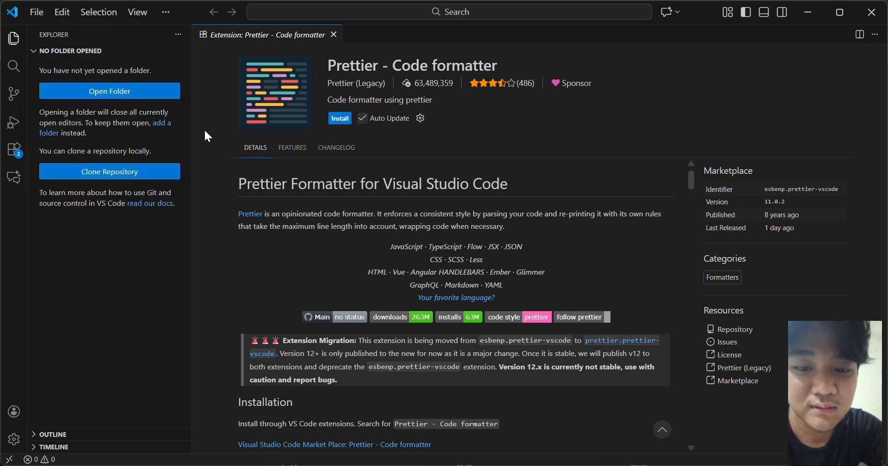
Close the Prettier extension page and show the Explorer view.
{"action": "left_click", "coordinate": [13, 39]}
{"action": "left_click", "coordinate": [170, 35]}
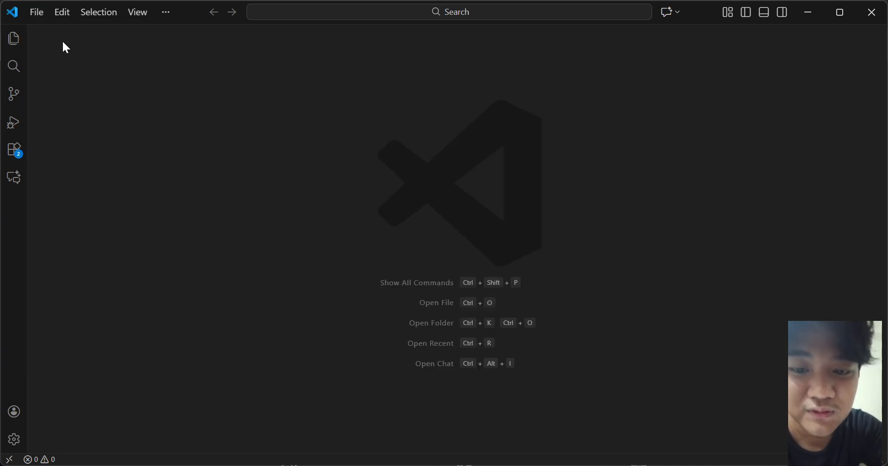
{"action": "left_click", "coordinate": [21, 46]}
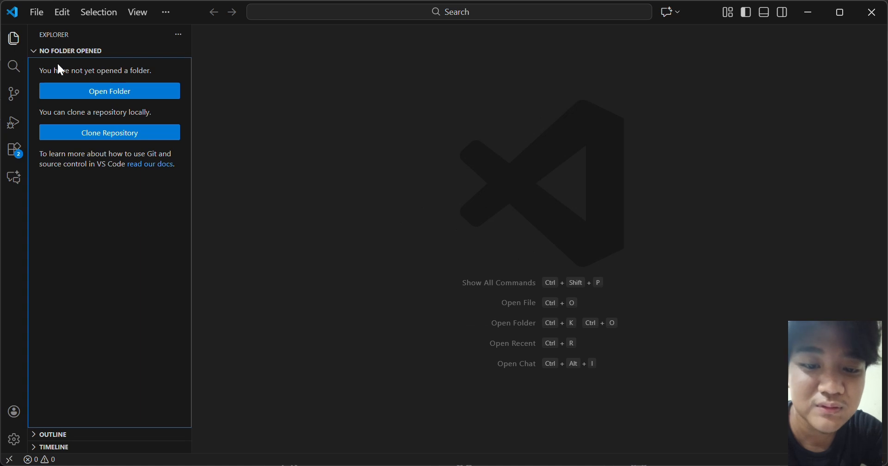